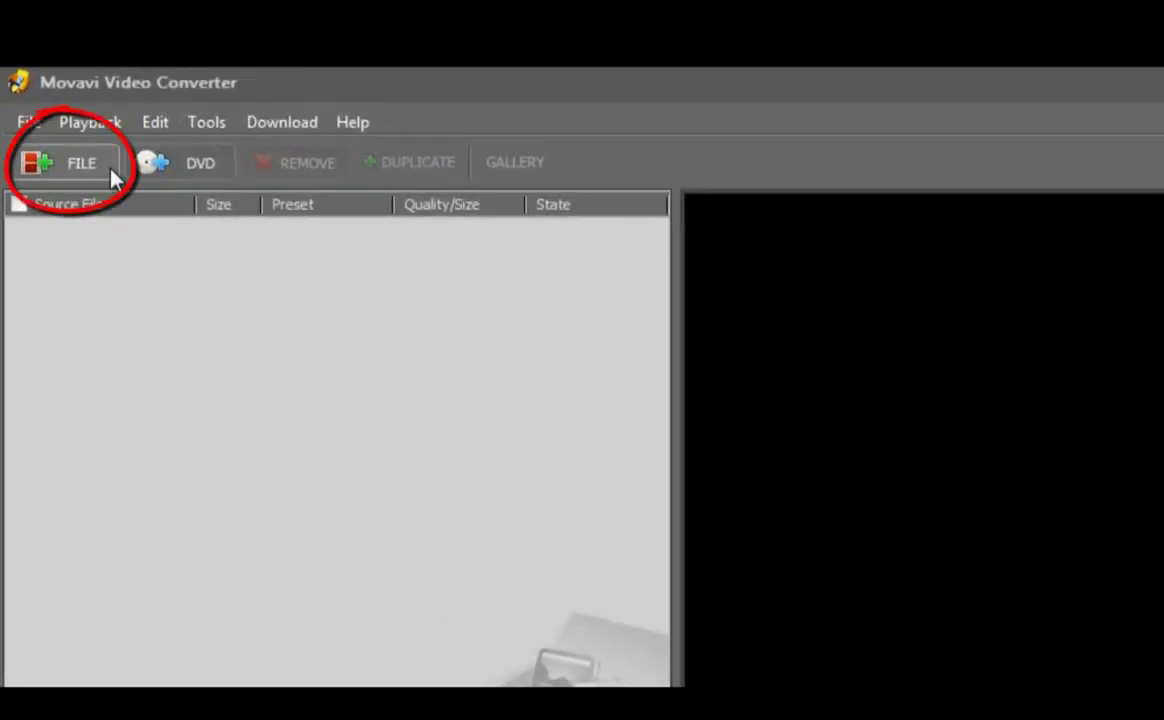
- Add Guerrilla.mov to the conversion list and select it to show in the preview
{"action": "left_click", "coordinate": [110, 172]}
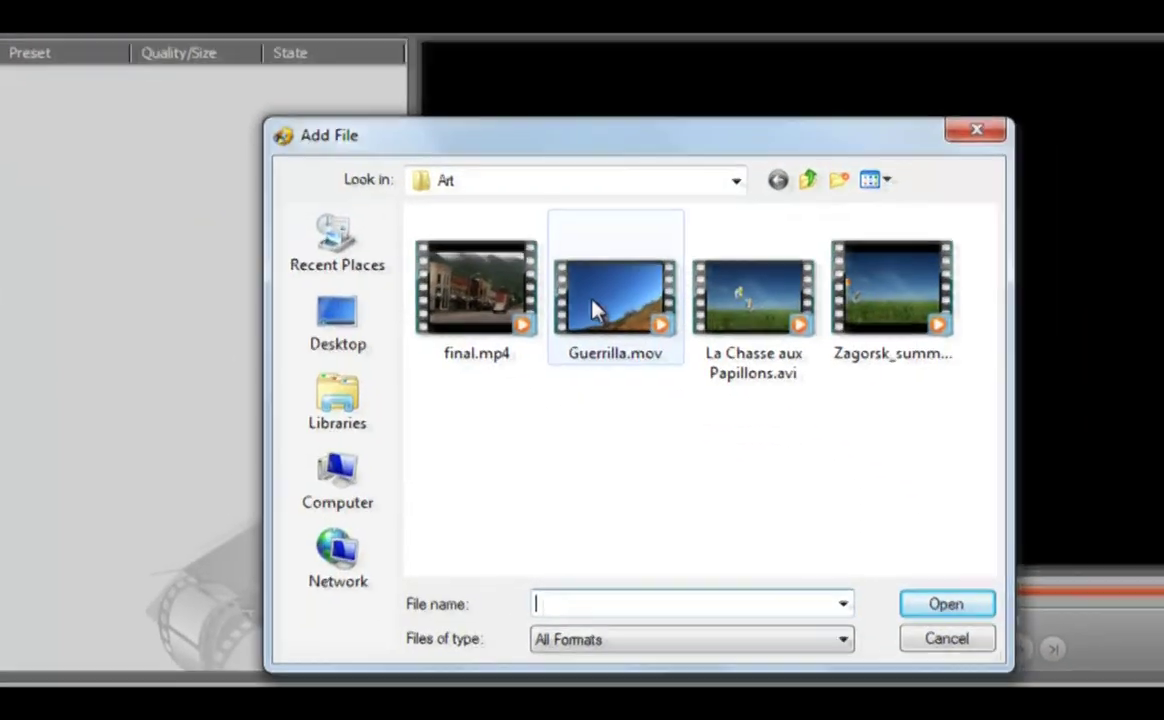
{"action": "left_click", "coordinate": [593, 310]}
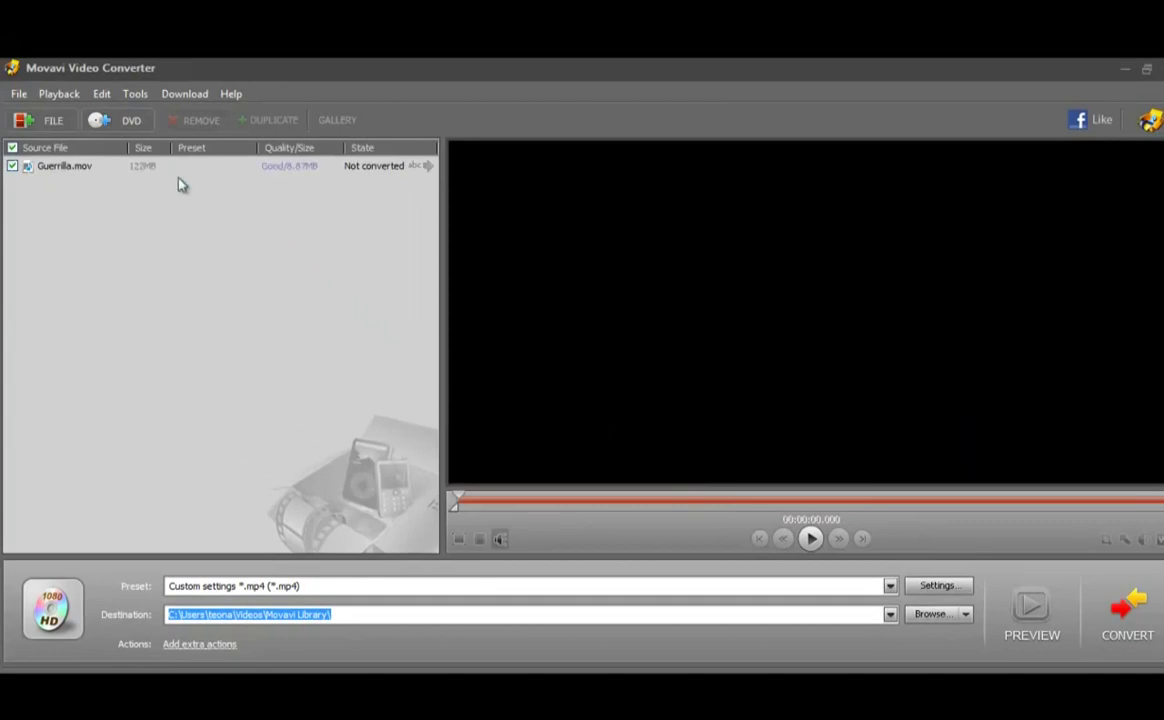
{"action": "left_click", "coordinate": [171, 172]}
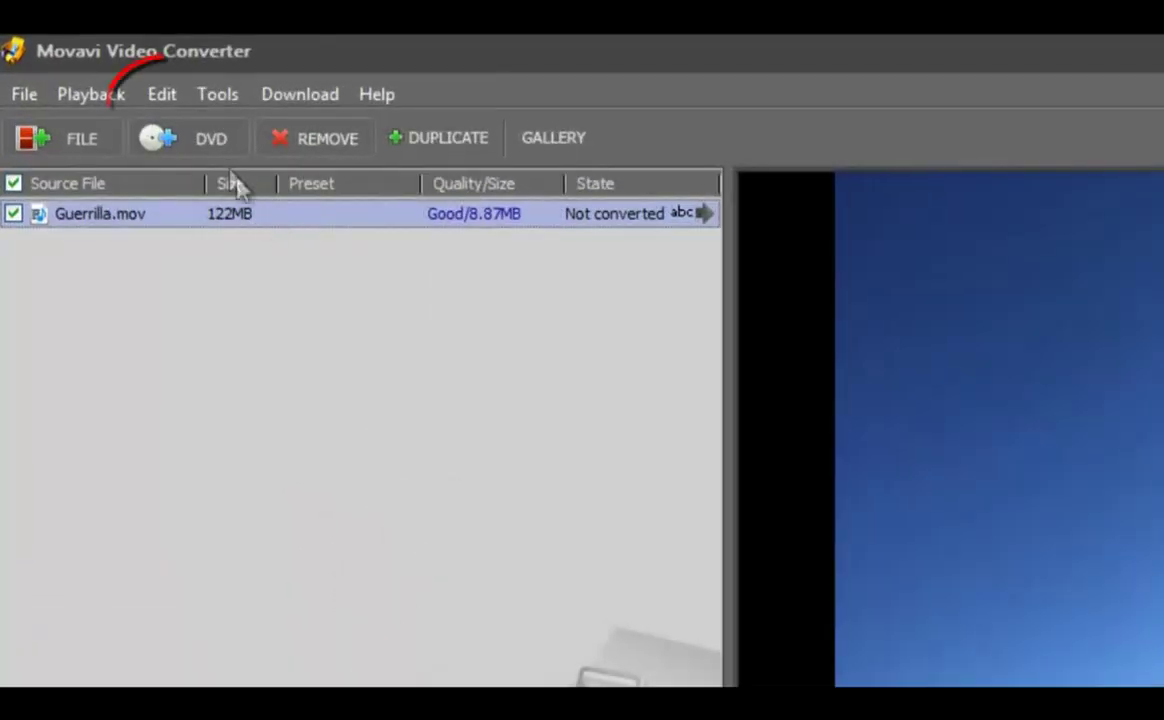
- Open Edit > Add Watermark and move the watermark dialog aside
{"action": "left_click", "coordinate": [168, 96]}
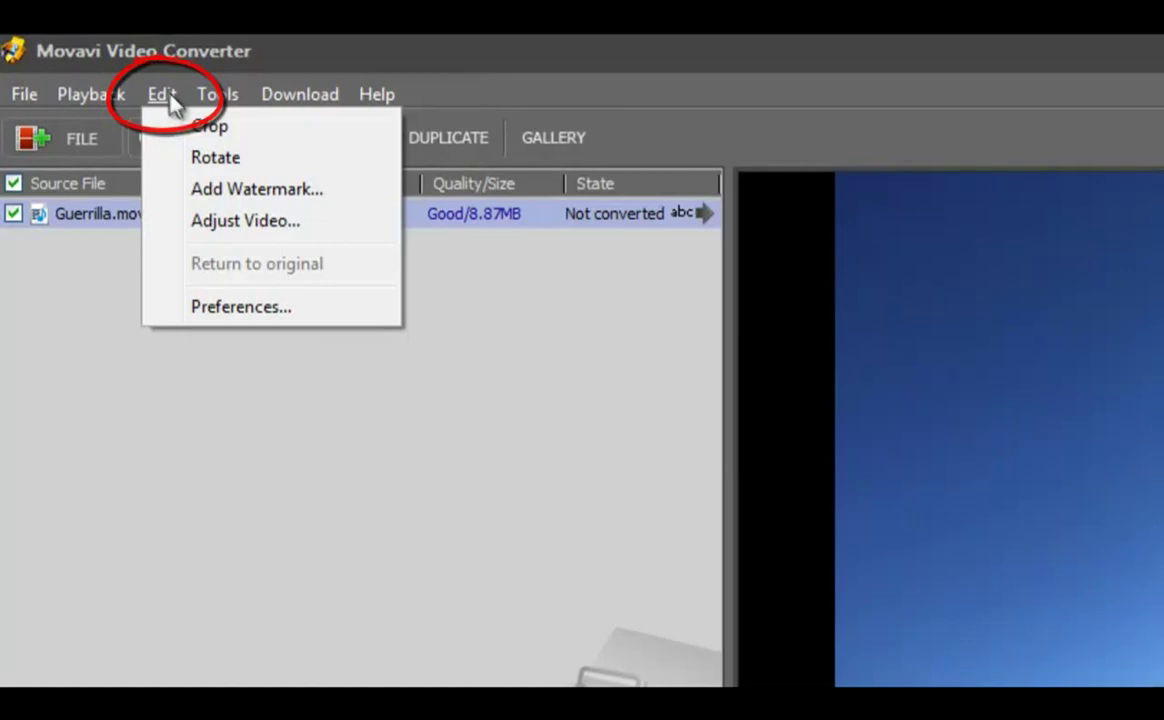
{"action": "left_click", "coordinate": [219, 191]}
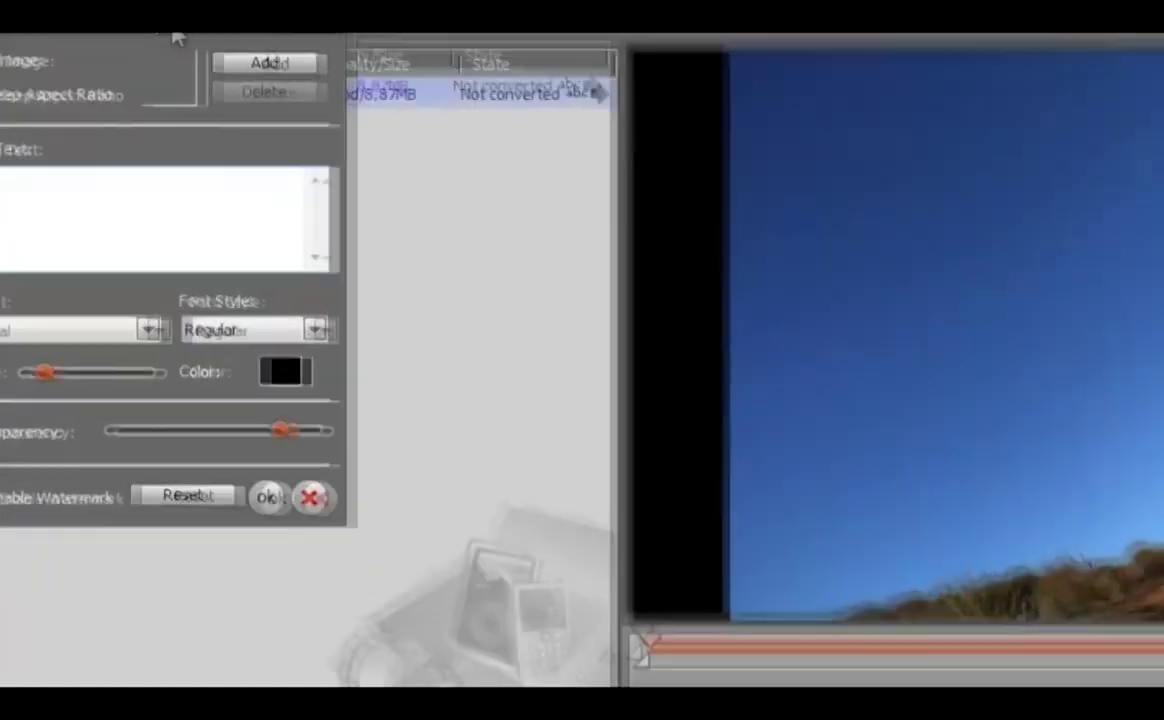
{"action": "left_click_drag", "start_coordinate": [178, 38], "coordinate": [593, 155]}
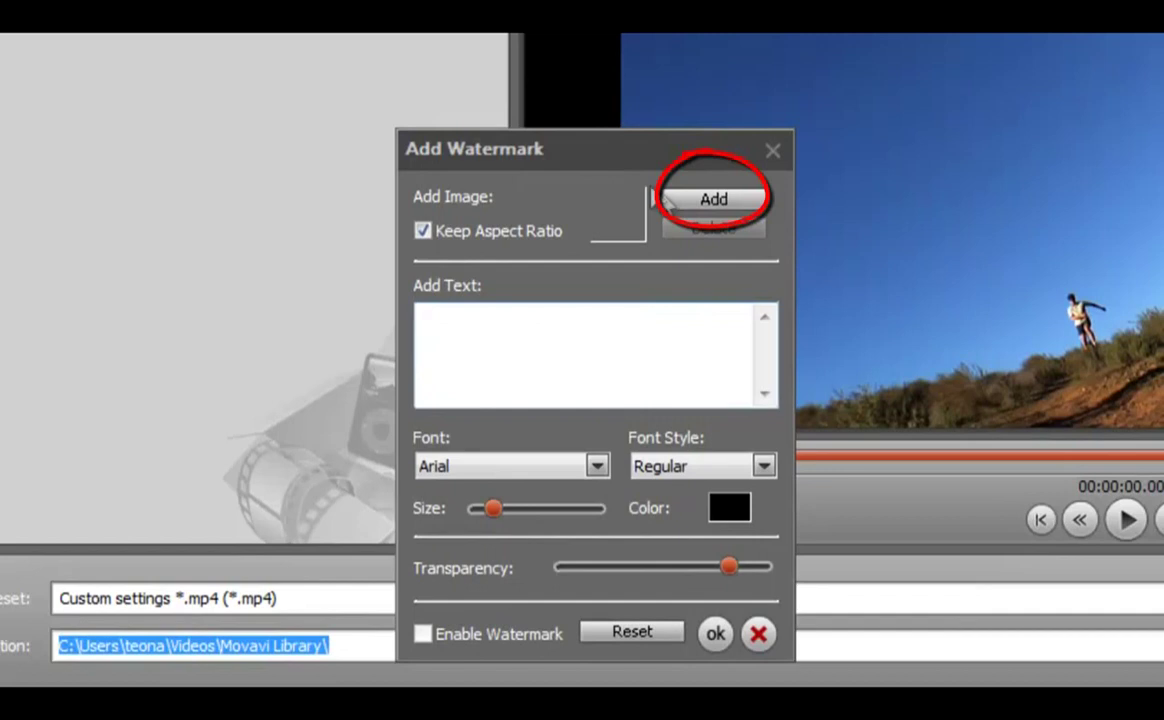
- Load logo_movavi_200x50.png as the watermark image
{"action": "left_click", "coordinate": [683, 210]}
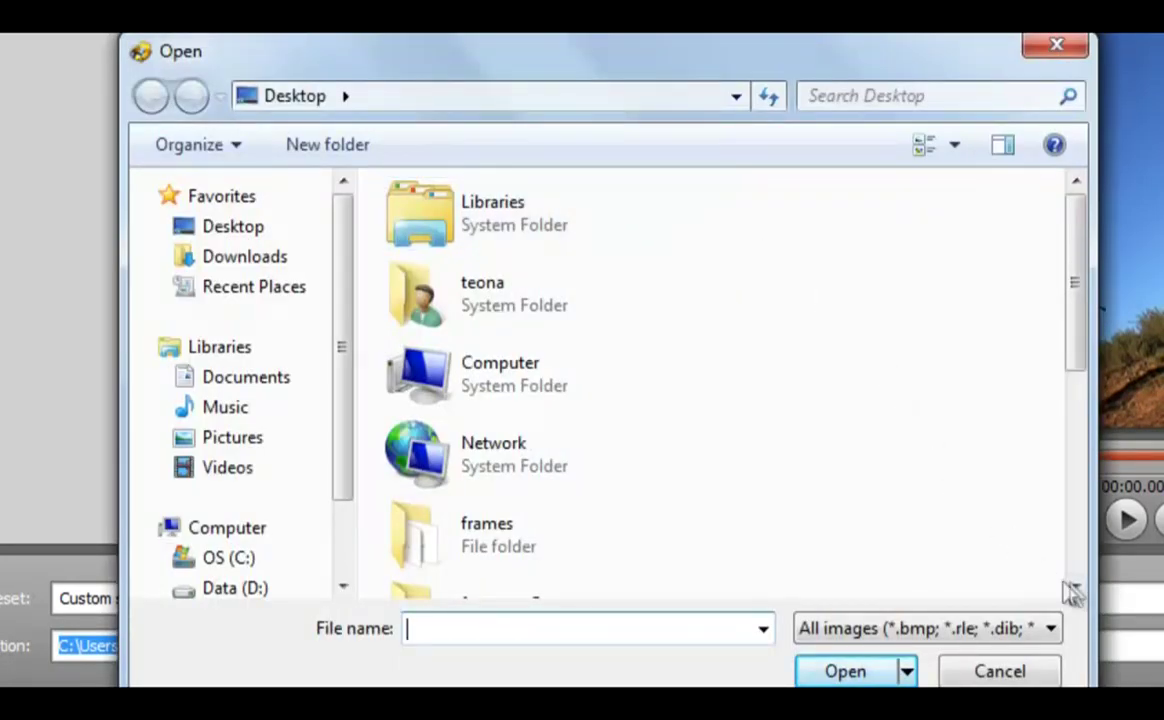
{"action": "scroll", "coordinate": [1072, 592], "scroll_direction": "down", "scroll_amount": 5}
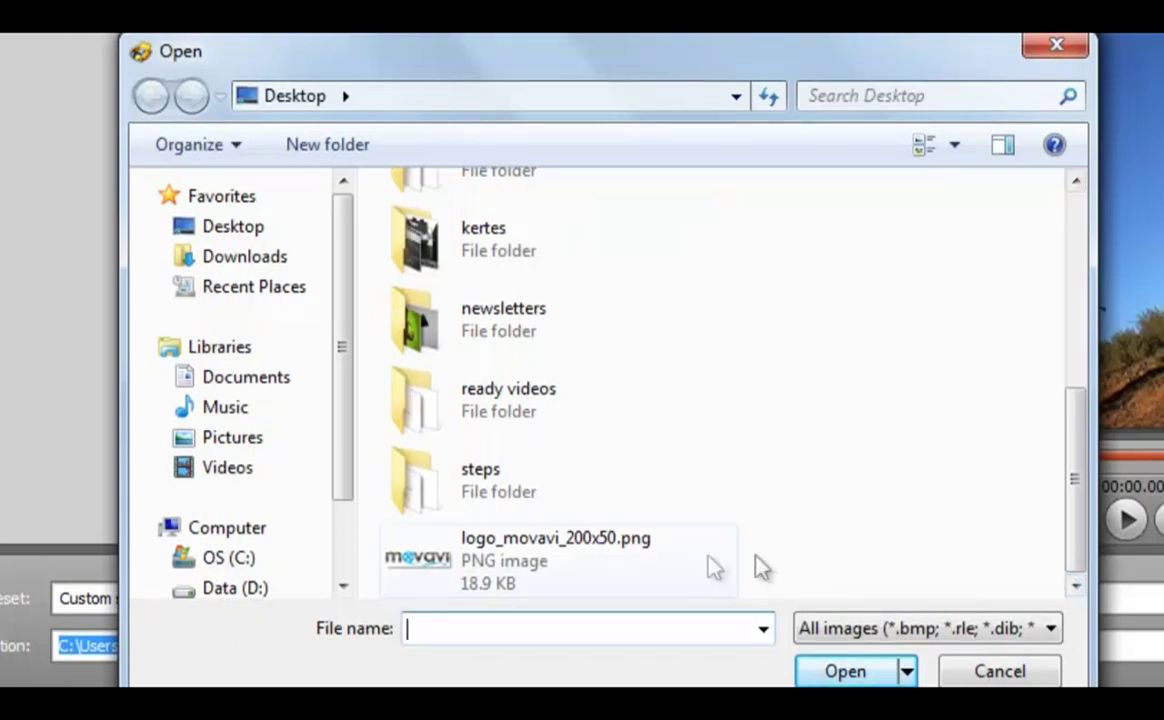
{"action": "left_click", "coordinate": [605, 550]}
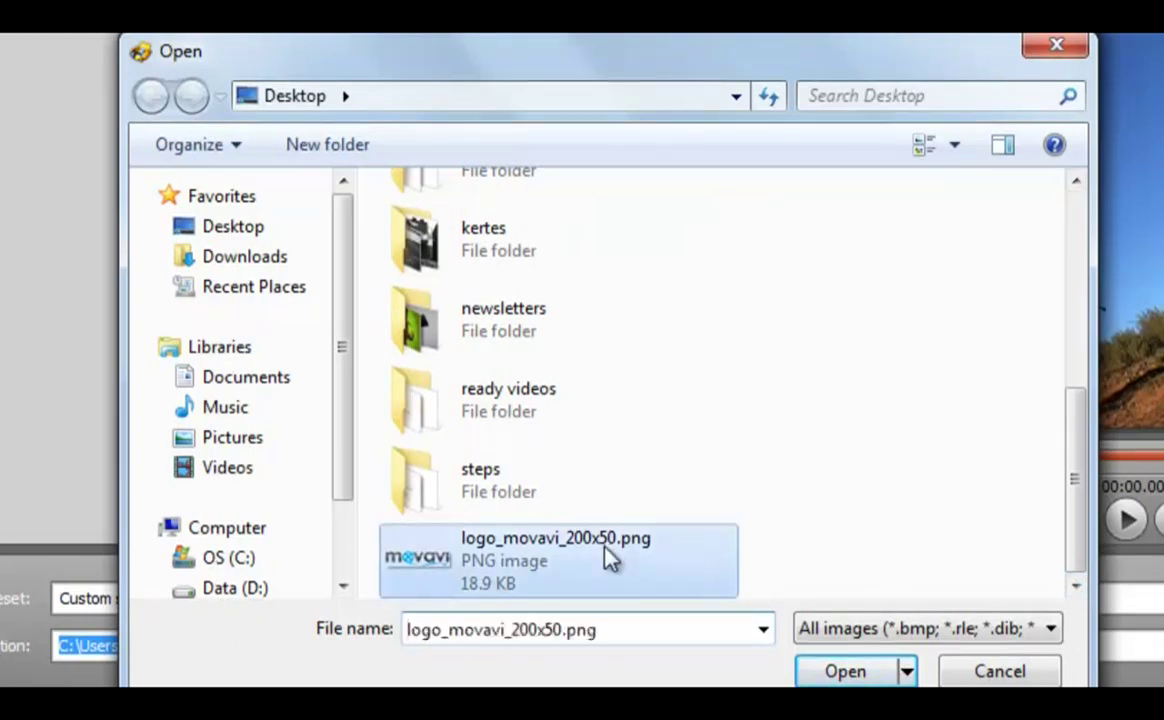
{"action": "left_click", "coordinate": [840, 672]}
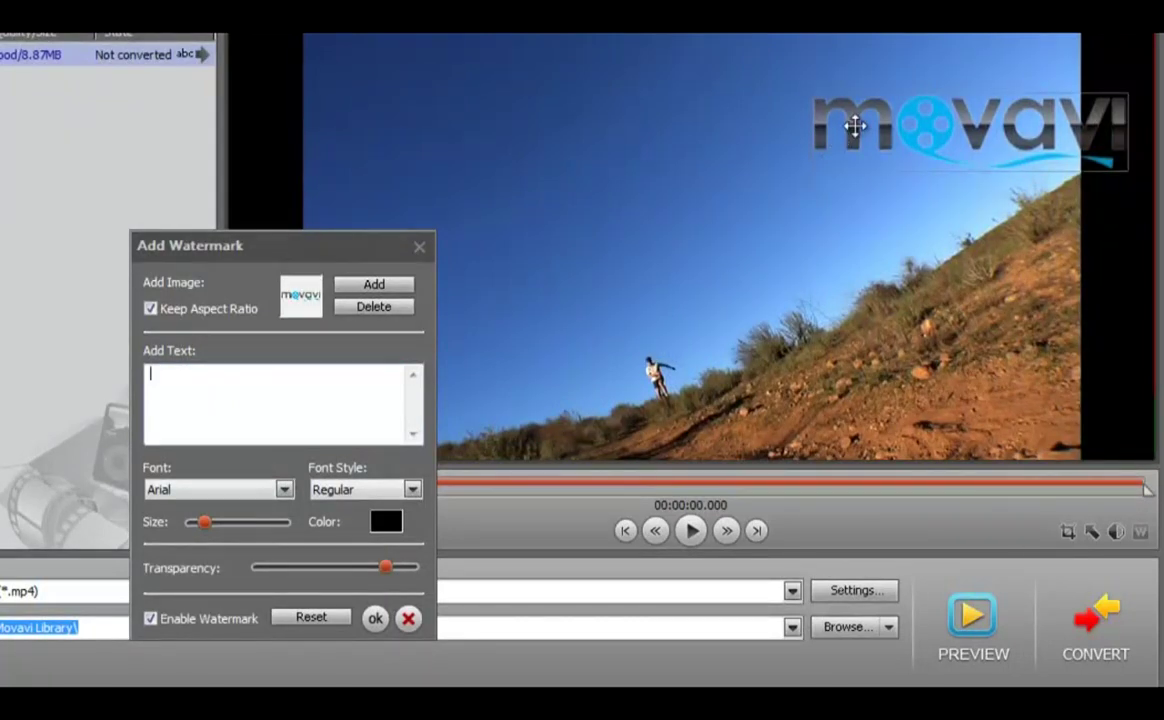
- Shrink the logo watermark and place it at the video's top-right
{"action": "left_click_drag", "start_coordinate": [855, 122], "coordinate": [603, 200]}
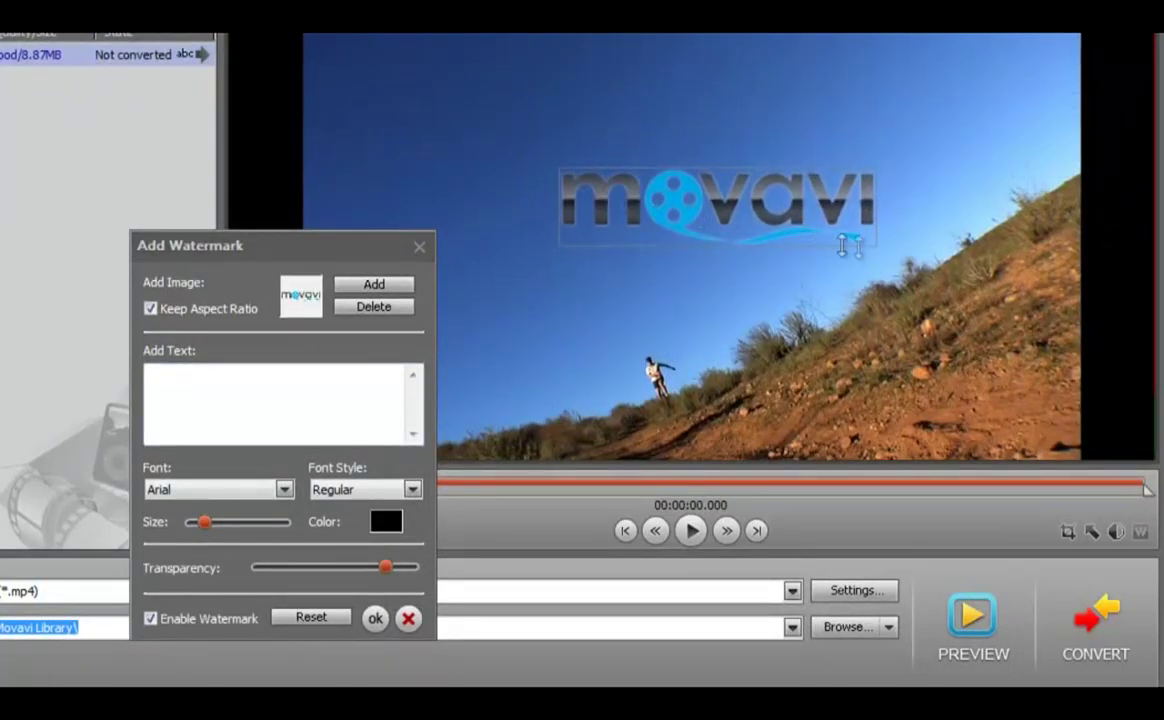
{"action": "left_click_drag", "start_coordinate": [876, 246], "coordinate": [826, 233]}
{"action": "left_click_drag", "start_coordinate": [733, 207], "coordinate": [960, 86]}
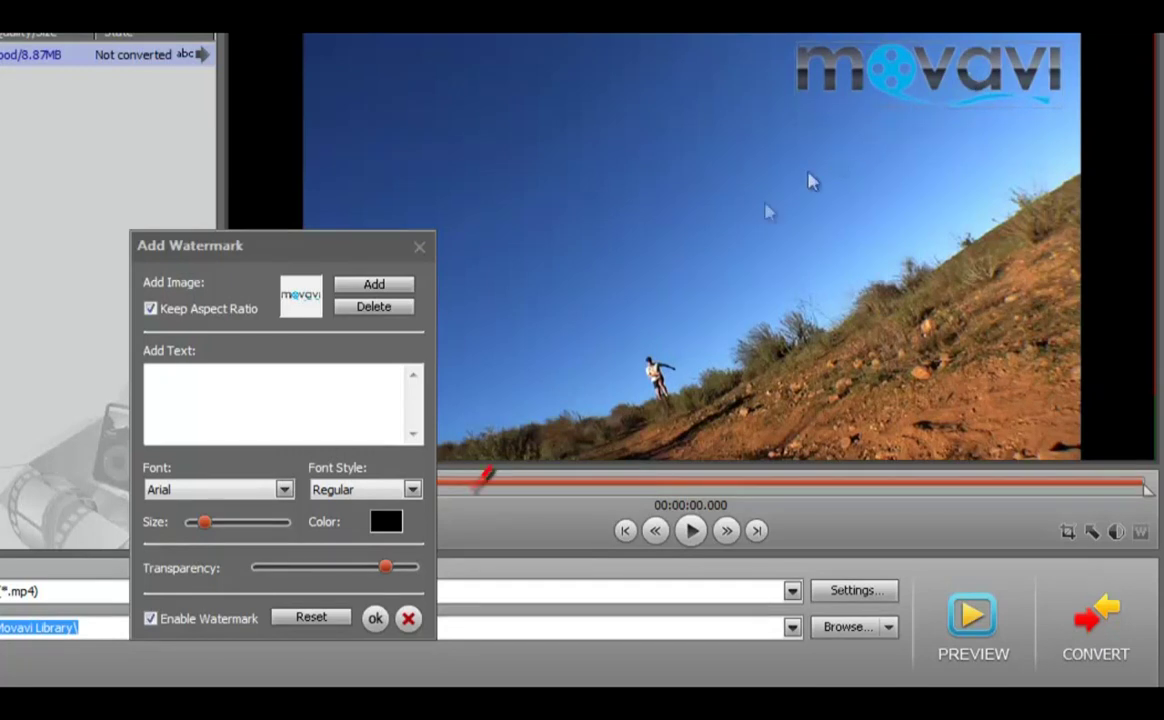
- Raise the logo's transparency and toggle the watermark off and on to compare
{"action": "mouse_move", "coordinate": [387, 572]}
{"action": "left_mouse_down"}
{"action": "mouse_move", "coordinate": [287, 568]}
{"action": "mouse_move", "coordinate": [405, 568]}
{"action": "left_mouse_up"}
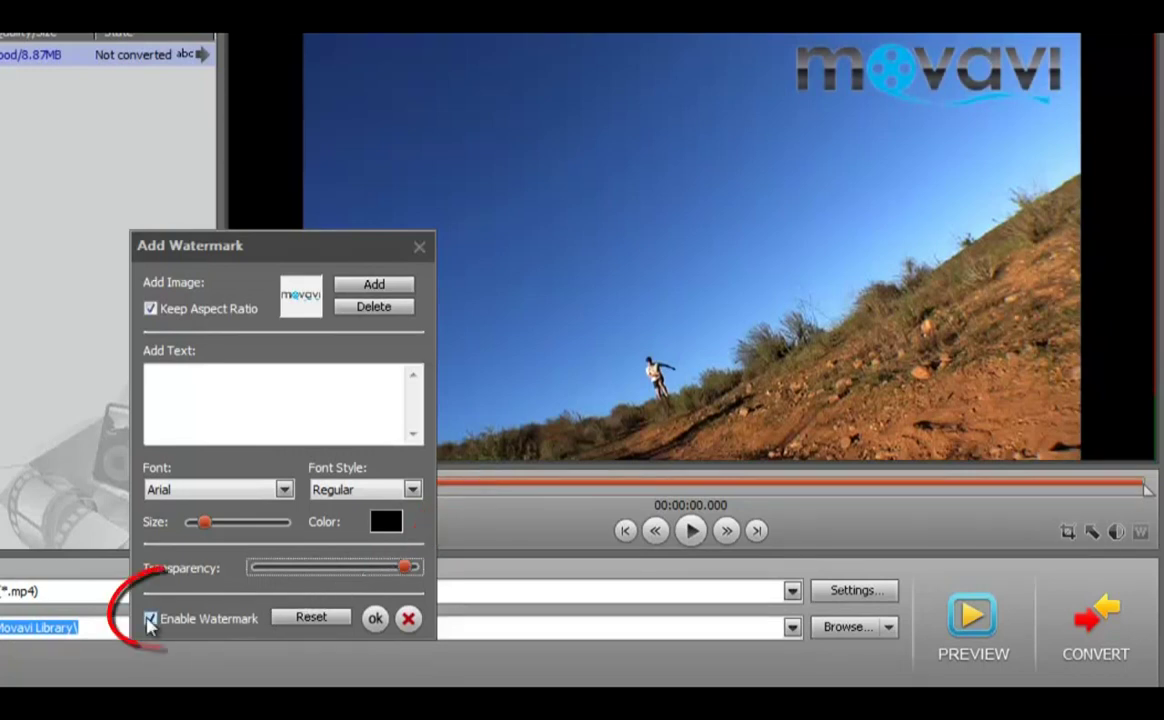
{"action": "left_click", "coordinate": [150, 620]}
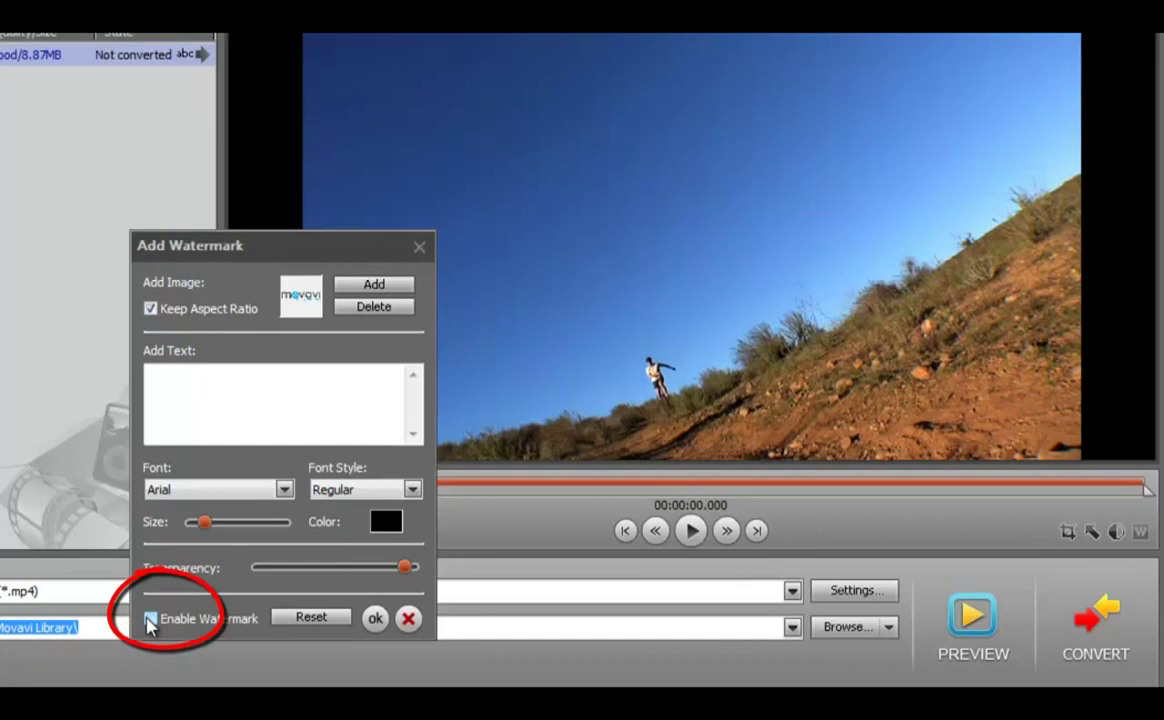
{"action": "left_click", "coordinate": [150, 620]}
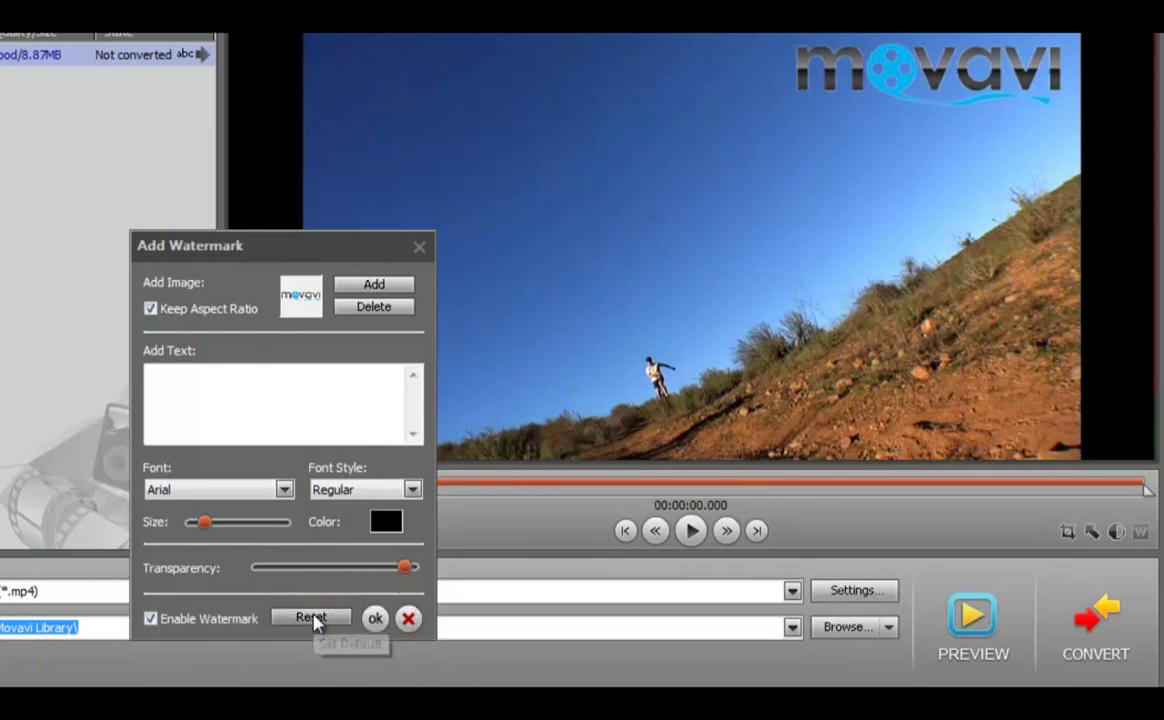
- Reset the watermark, add 'movavi.com' text, and enlarge it near the top centre
{"action": "left_click", "coordinate": [313, 617]}
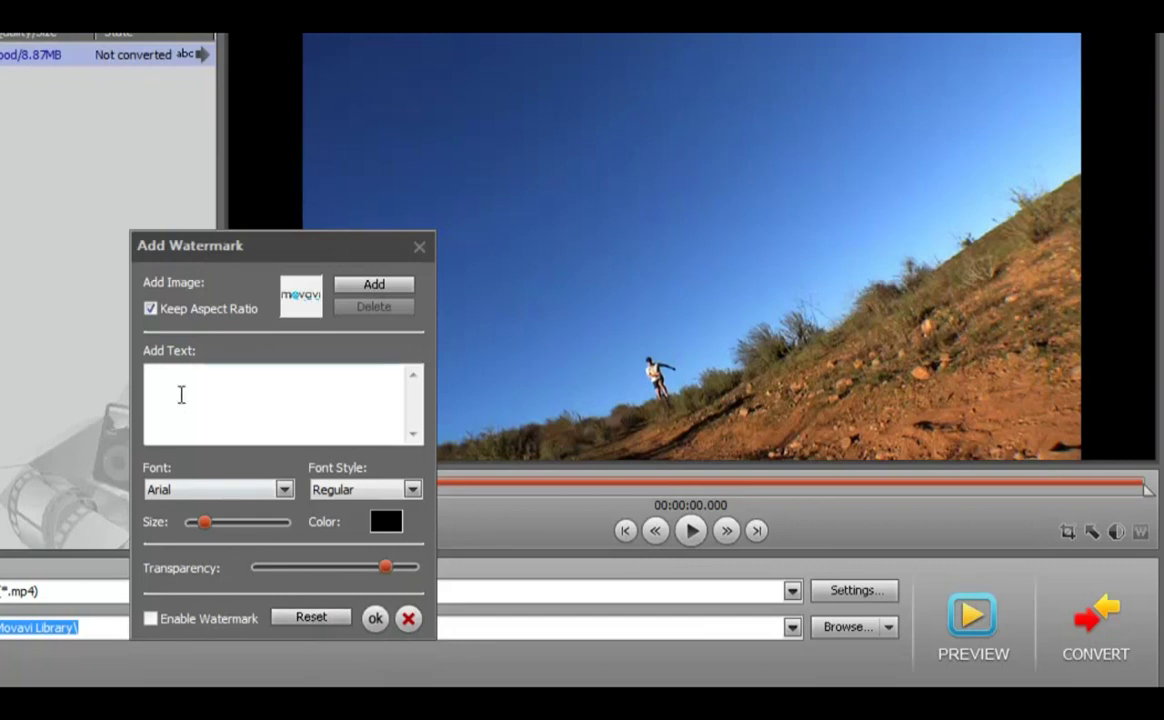
{"action": "left_click", "coordinate": [180, 395]}
{"action": "type", "text": "mov"}
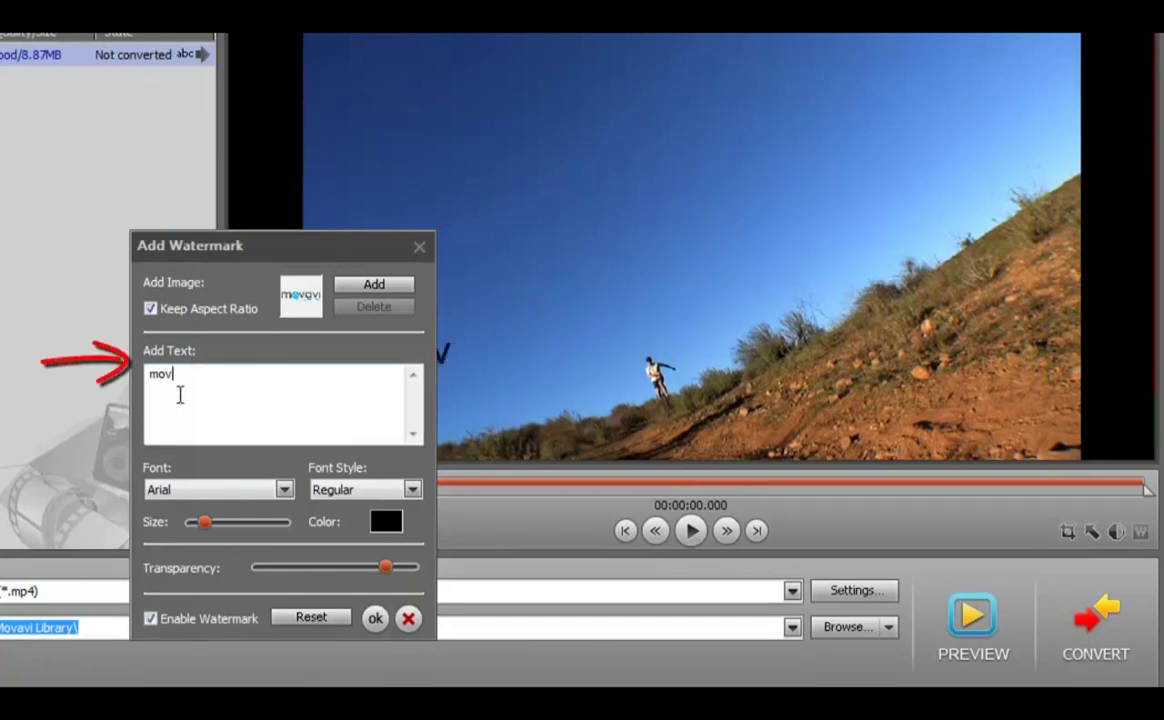
{"action": "type", "text": "avi.com"}
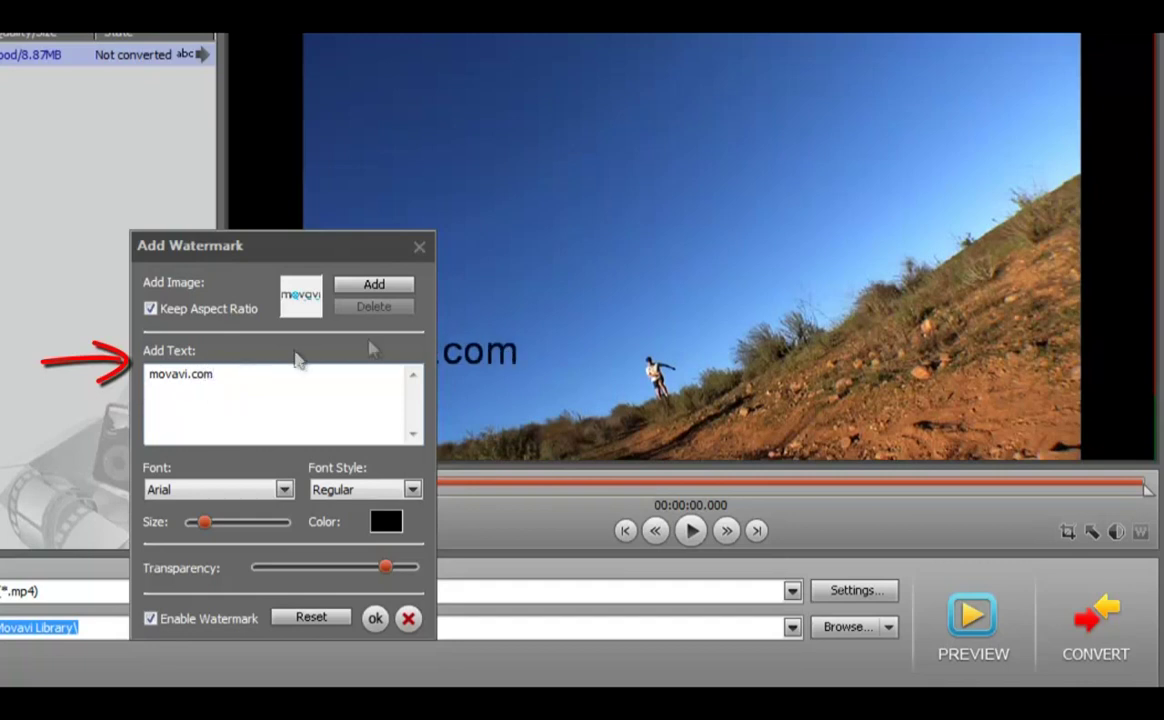
{"action": "left_click_drag", "start_coordinate": [473, 351], "coordinate": [716, 233]}
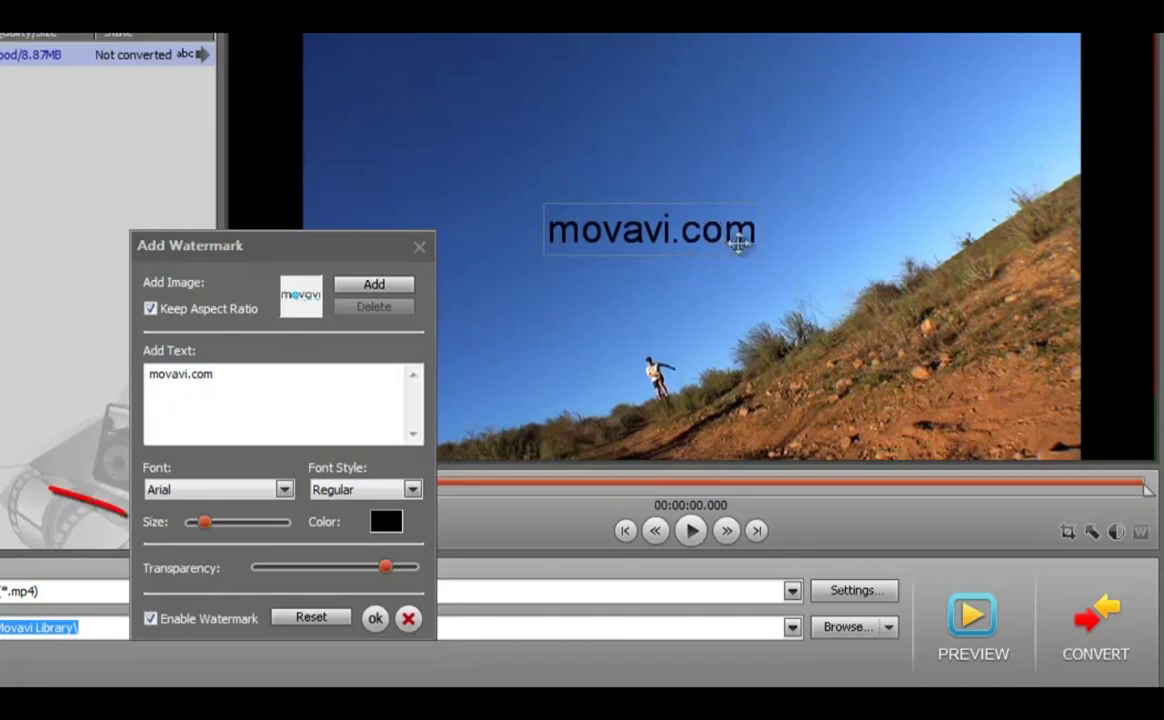
{"action": "mouse_move", "coordinate": [757, 255]}
{"action": "left_mouse_down"}
{"action": "mouse_move", "coordinate": [805, 268]}
{"action": "mouse_move", "coordinate": [785, 278]}
{"action": "mouse_move", "coordinate": [769, 255]}
{"action": "mouse_move", "coordinate": [763, 263]}
{"action": "left_mouse_up"}
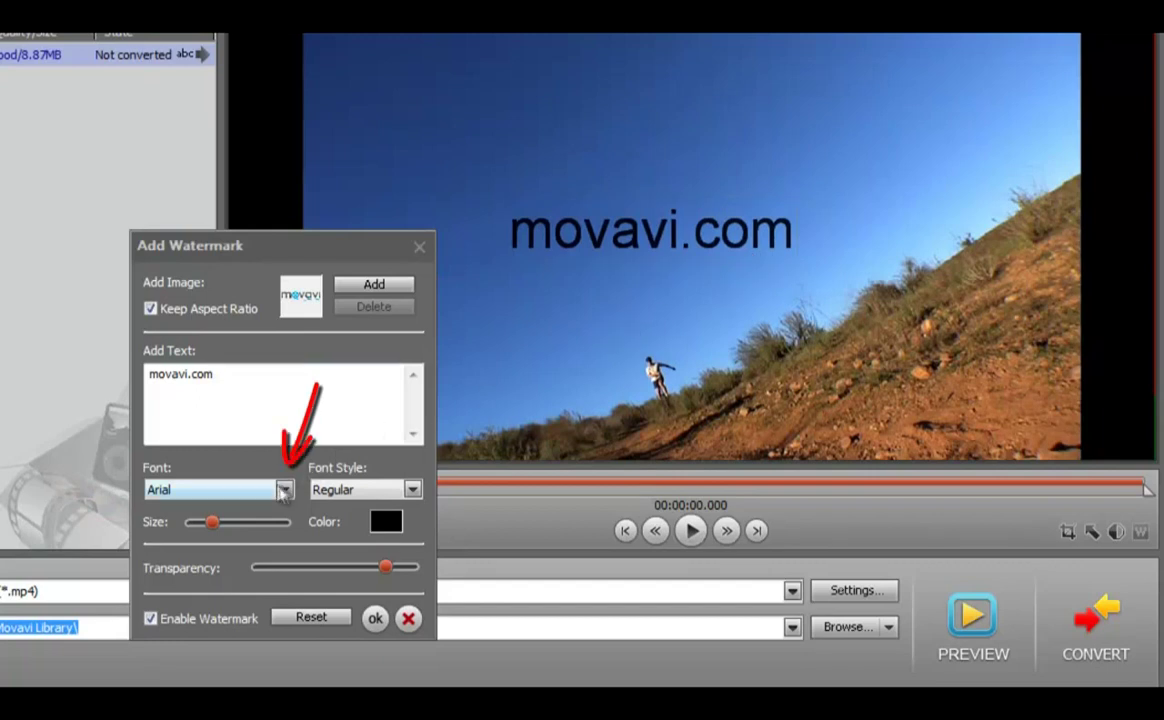
- Set the text watermark font to Verdana, trying Bold before settling on Regular
{"action": "left_click", "coordinate": [285, 489]}
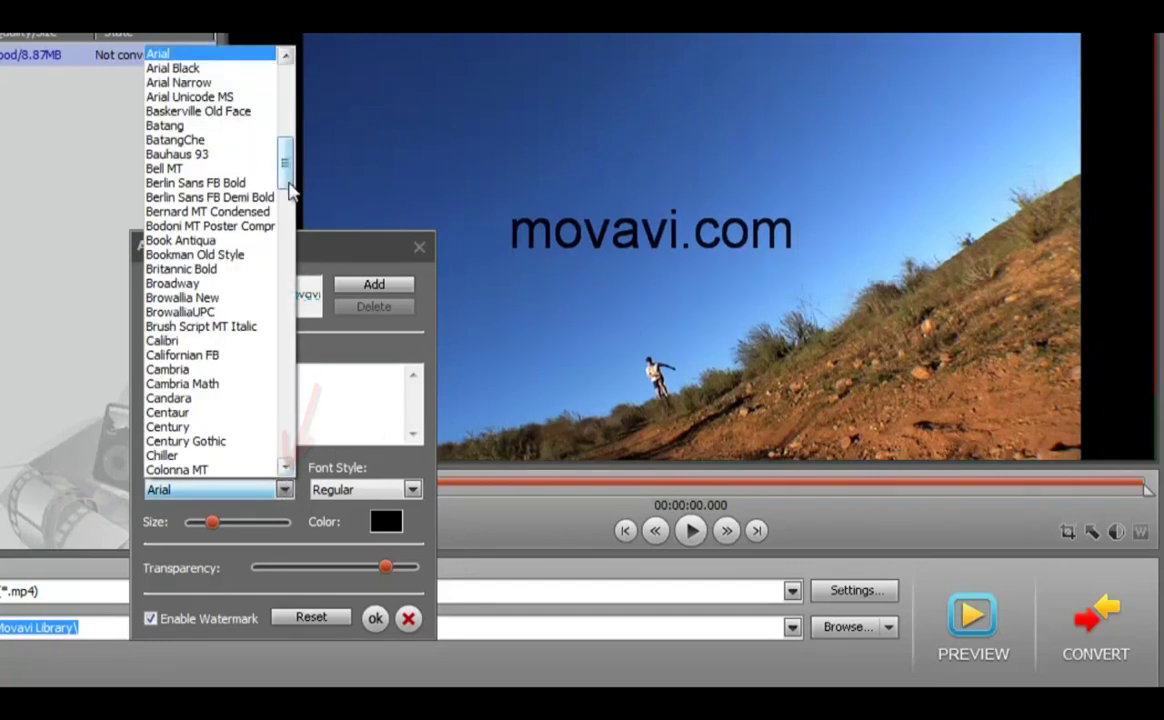
{"action": "left_click_drag", "start_coordinate": [286, 180], "coordinate": [291, 452]}
{"action": "left_click", "coordinate": [215, 385]}
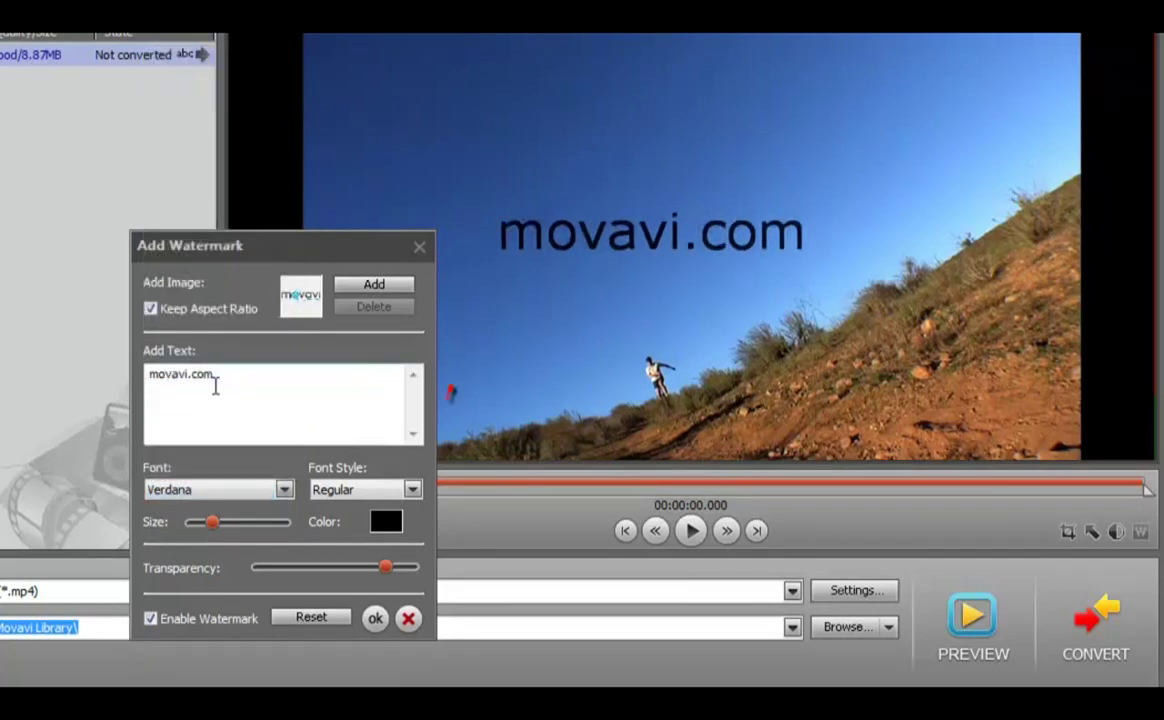
{"action": "left_click", "coordinate": [412, 489]}
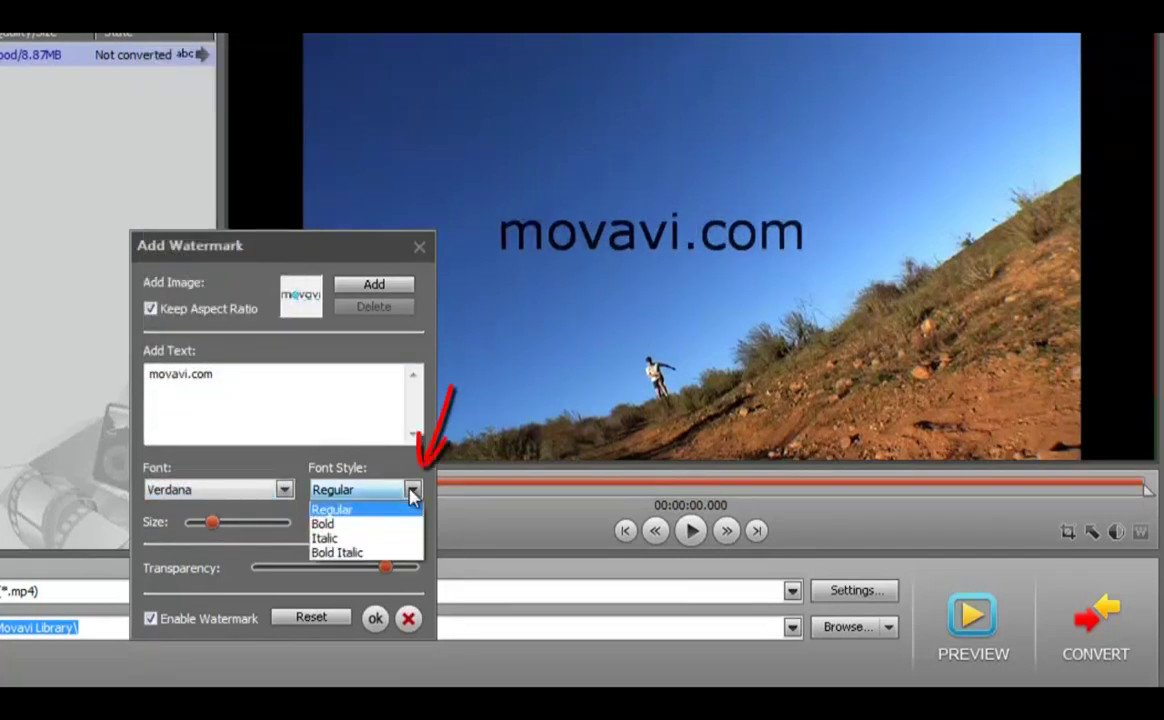
{"action": "left_click", "coordinate": [402, 524]}
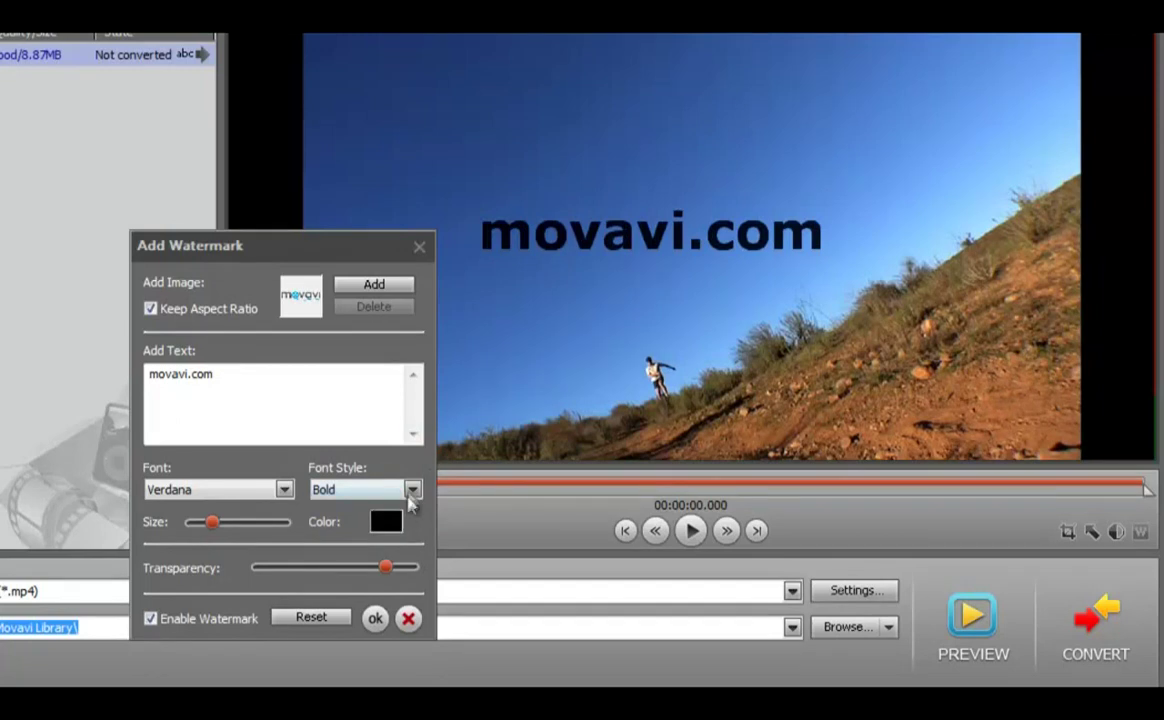
{"action": "left_click", "coordinate": [411, 489]}
{"action": "left_click", "coordinate": [405, 506]}
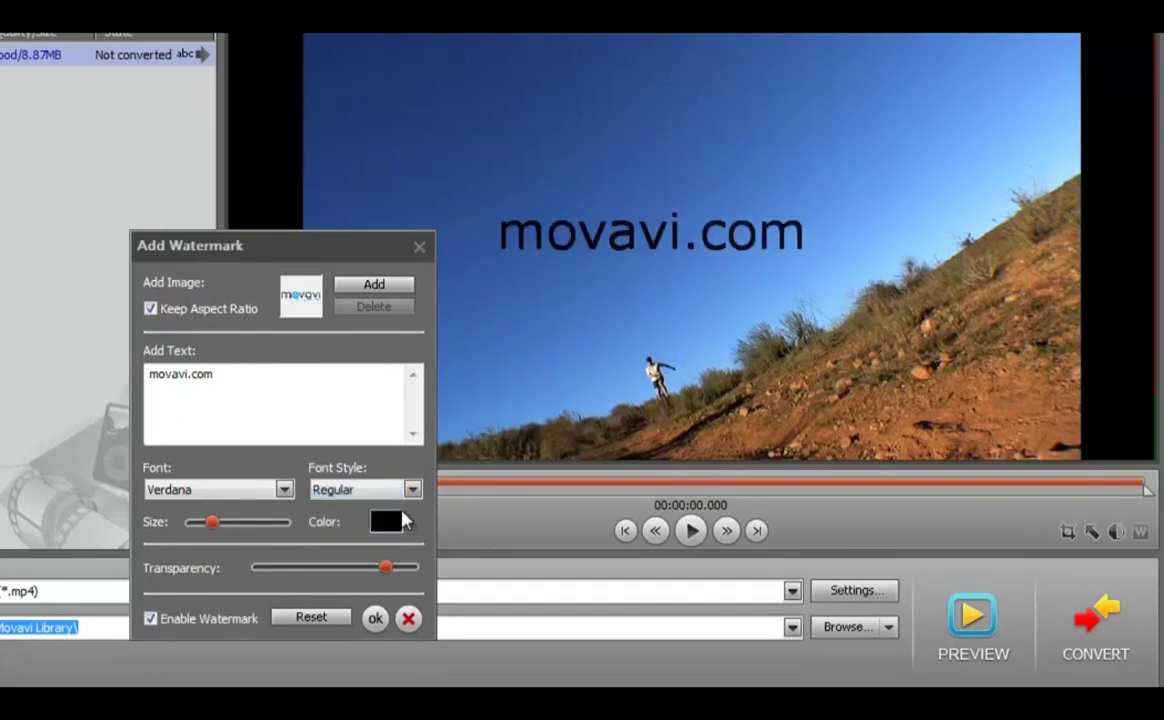
- Make the movavi.com text white and more transparent
{"action": "left_click", "coordinate": [400, 521]}
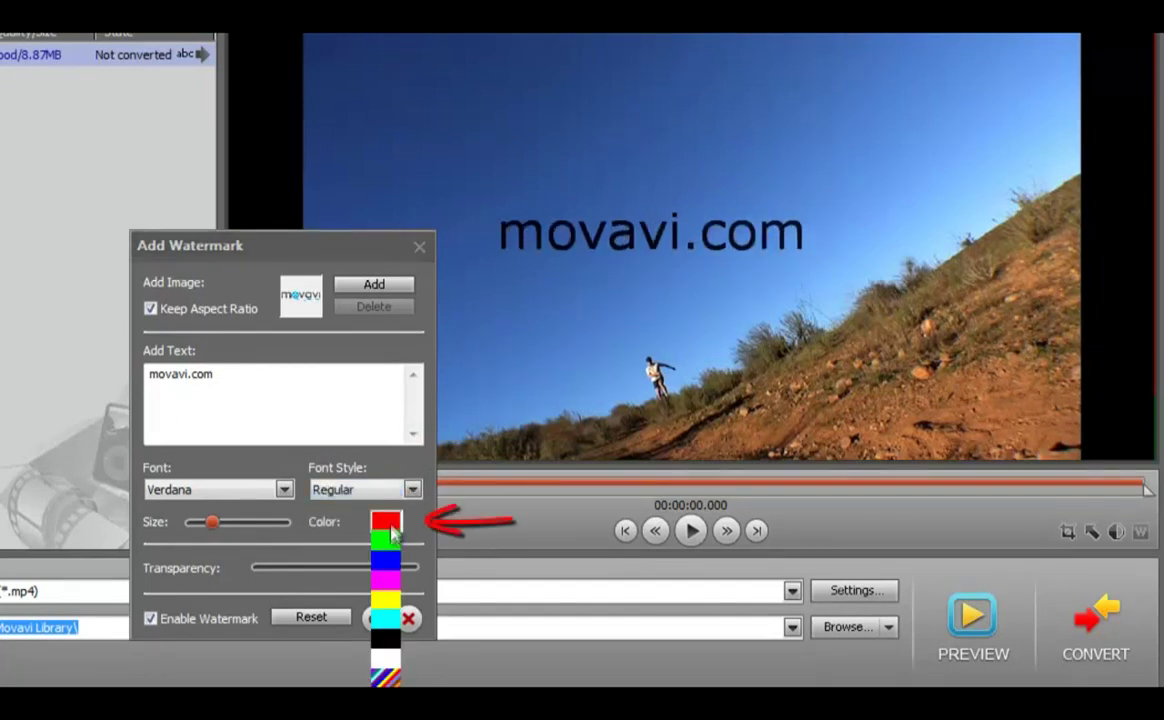
{"action": "left_click", "coordinate": [386, 656]}
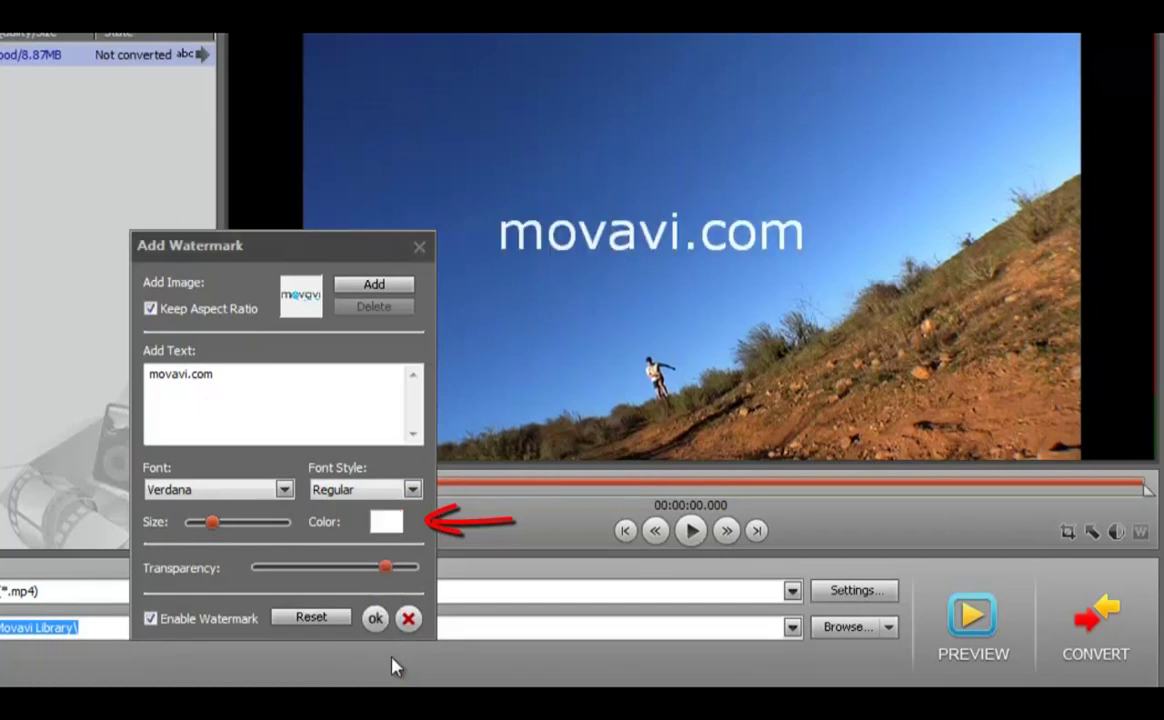
{"action": "mouse_move", "coordinate": [386, 566]}
{"action": "left_mouse_down"}
{"action": "mouse_move", "coordinate": [305, 566]}
{"action": "mouse_move", "coordinate": [332, 554]}
{"action": "mouse_move", "coordinate": [309, 557]}
{"action": "left_mouse_up"}
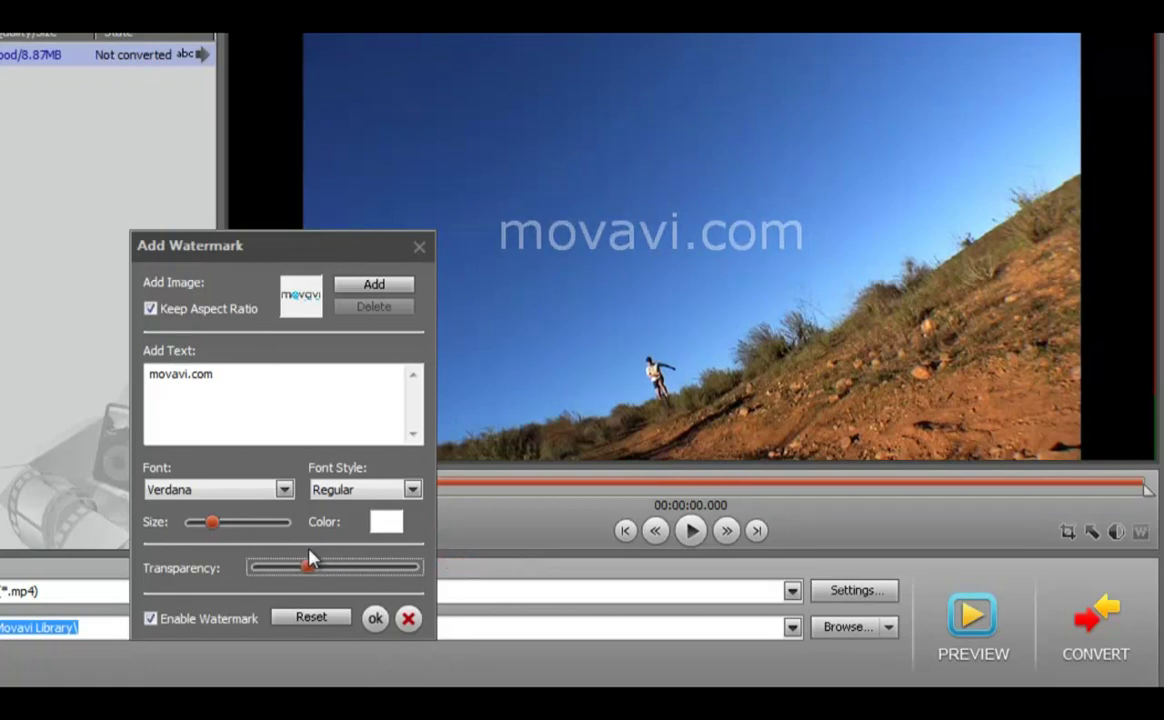
- Toggle the text watermark off and on, reset it to defaults, and close Add Watermark
{"action": "left_click", "coordinate": [151, 619]}
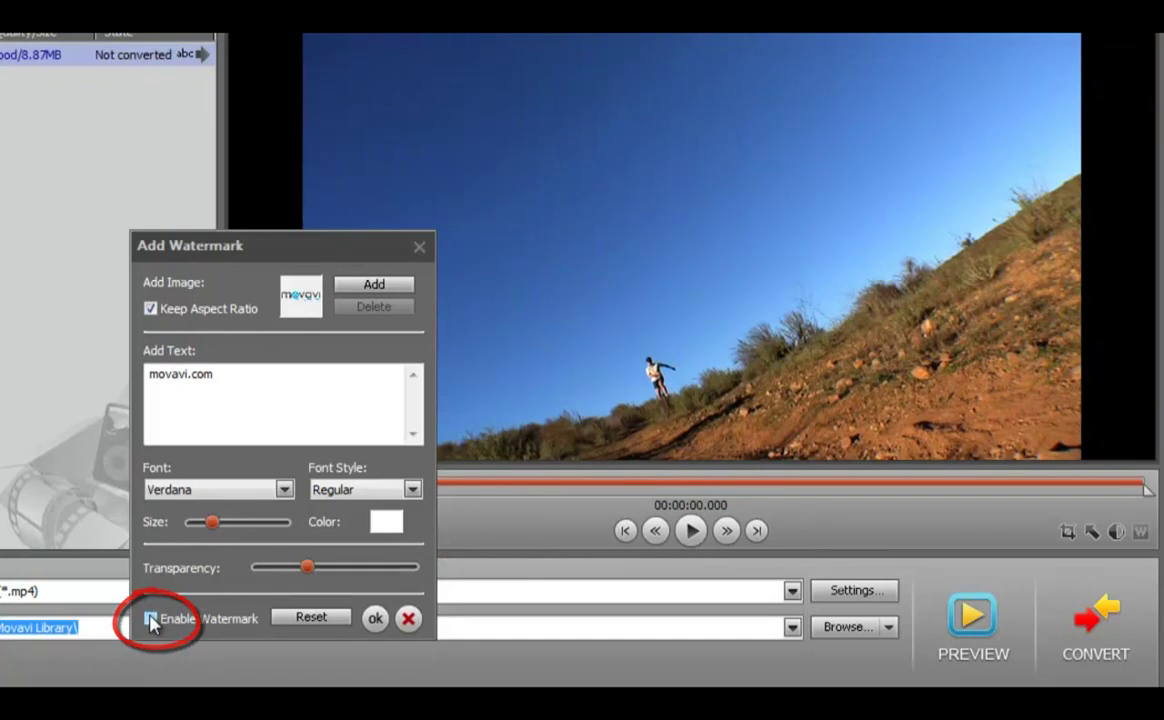
{"action": "left_click", "coordinate": [151, 619]}
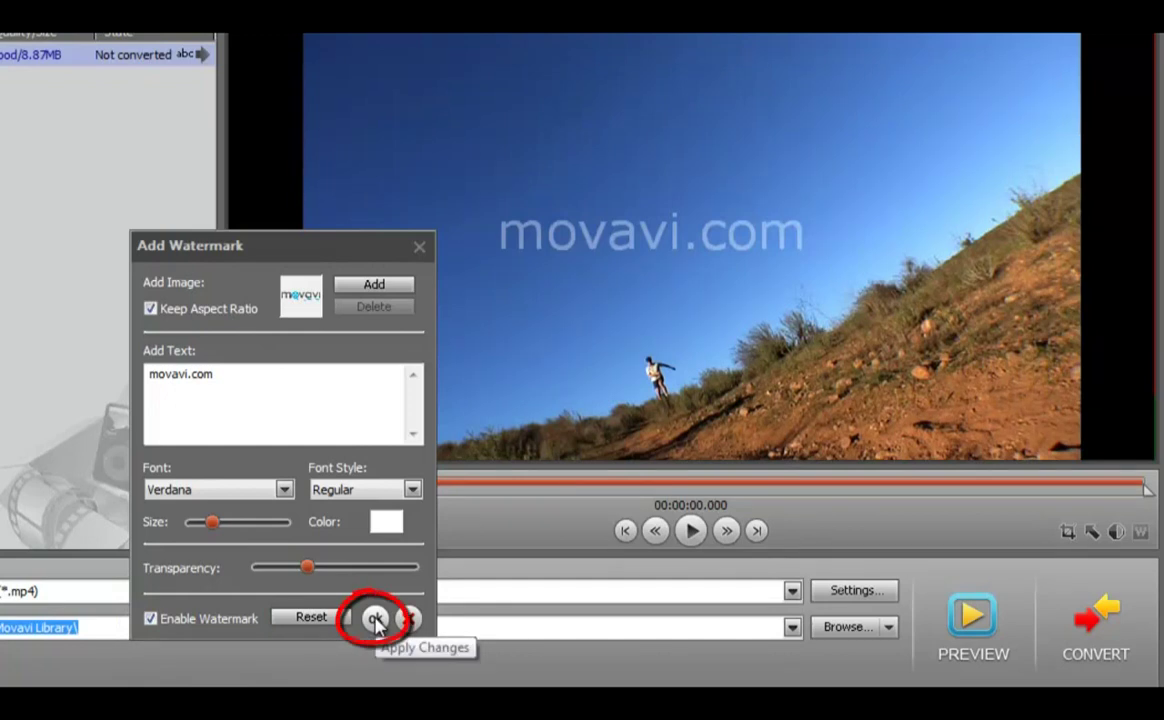
{"action": "left_click", "coordinate": [314, 618]}
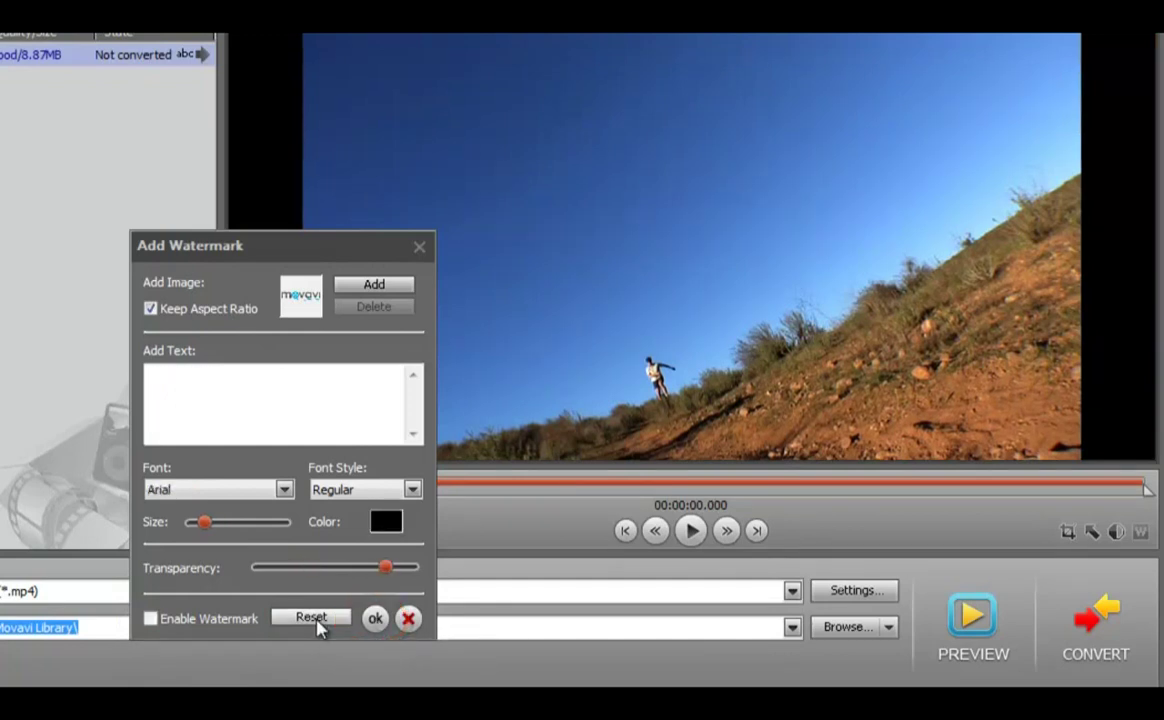
{"action": "left_click", "coordinate": [408, 618]}
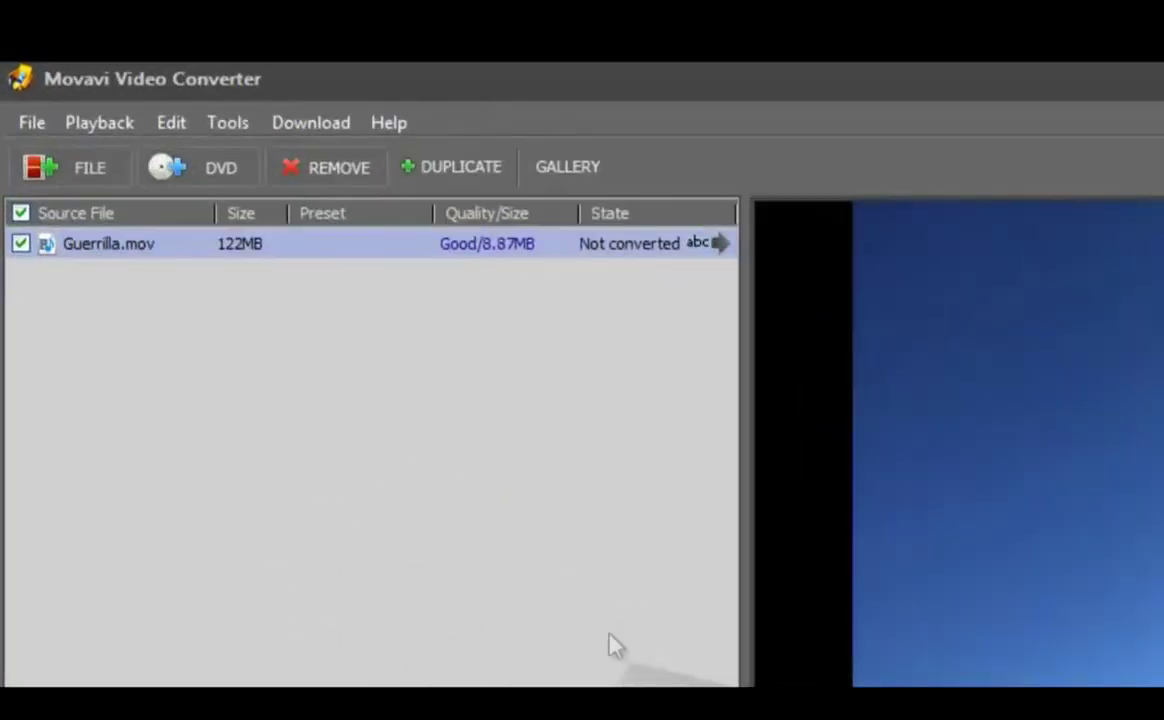
- Open Adjust Video beside the preview, switching MagicEnhance on and back off
{"action": "left_click", "coordinate": [176, 124]}
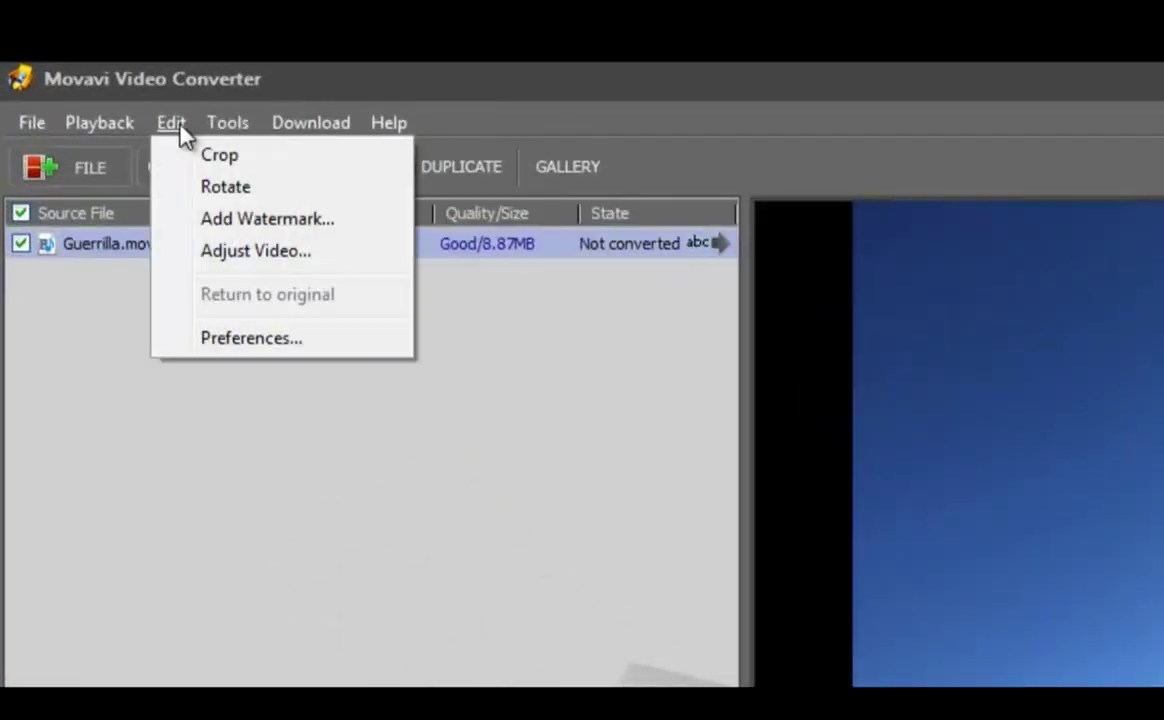
{"action": "left_click", "coordinate": [223, 252]}
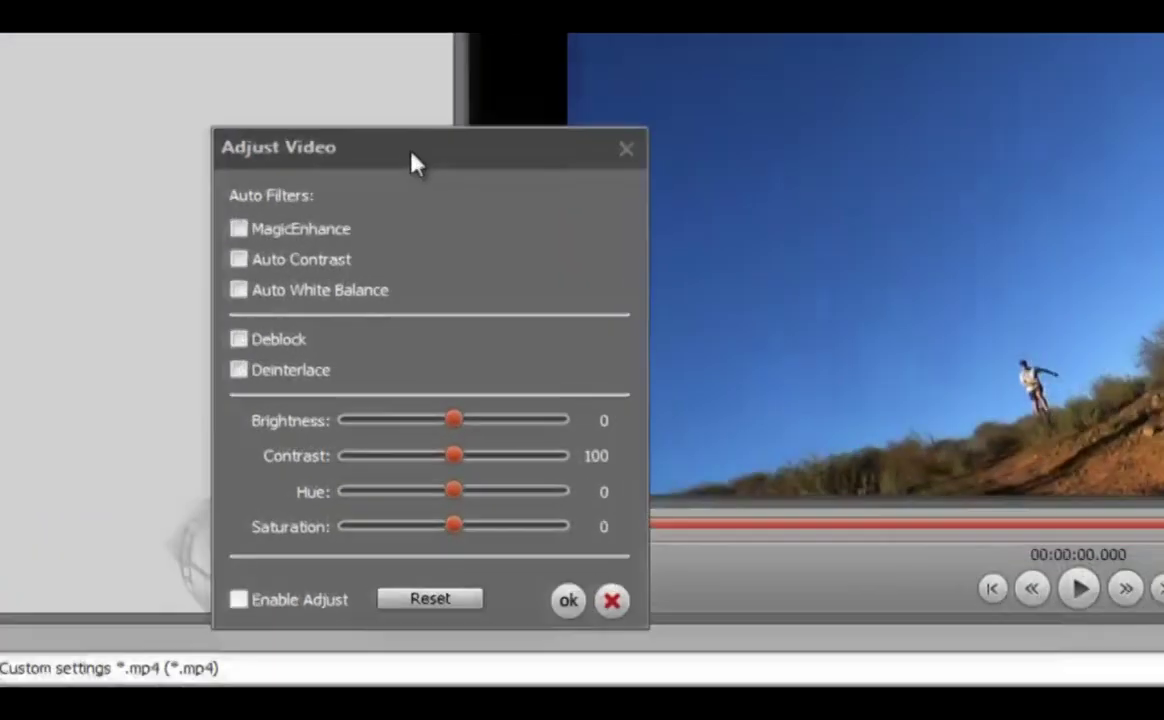
{"action": "left_click_drag", "start_coordinate": [410, 161], "coordinate": [486, 195]}
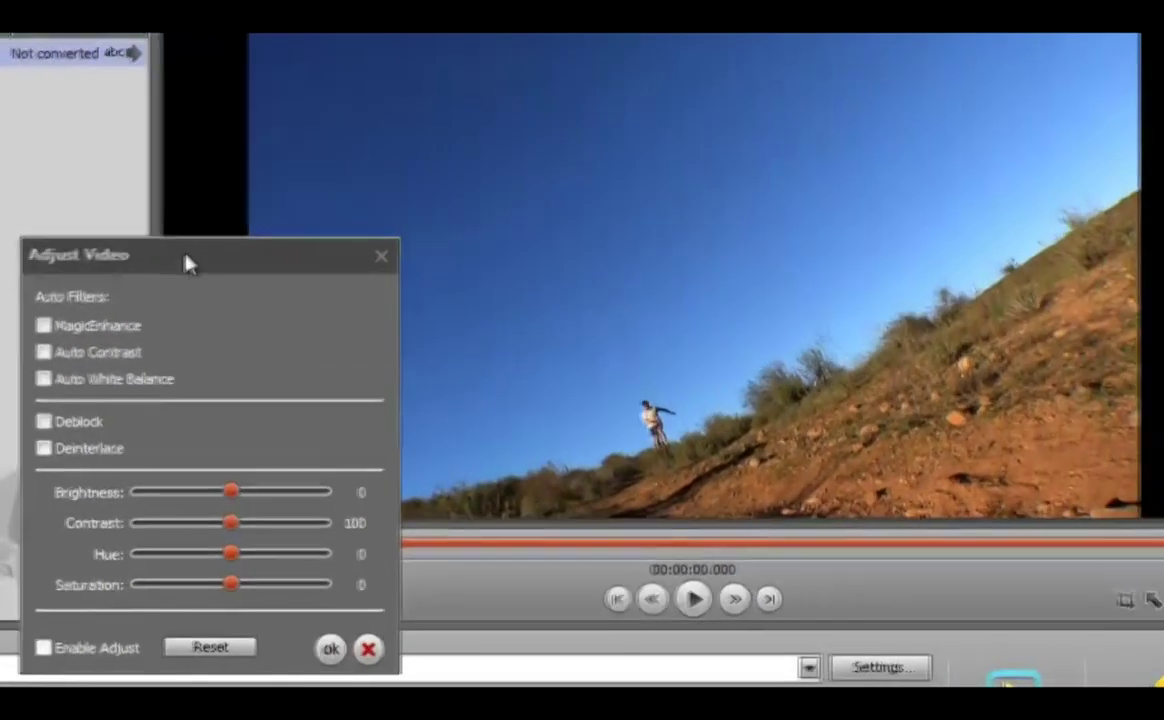
{"action": "left_click", "coordinate": [43, 326]}
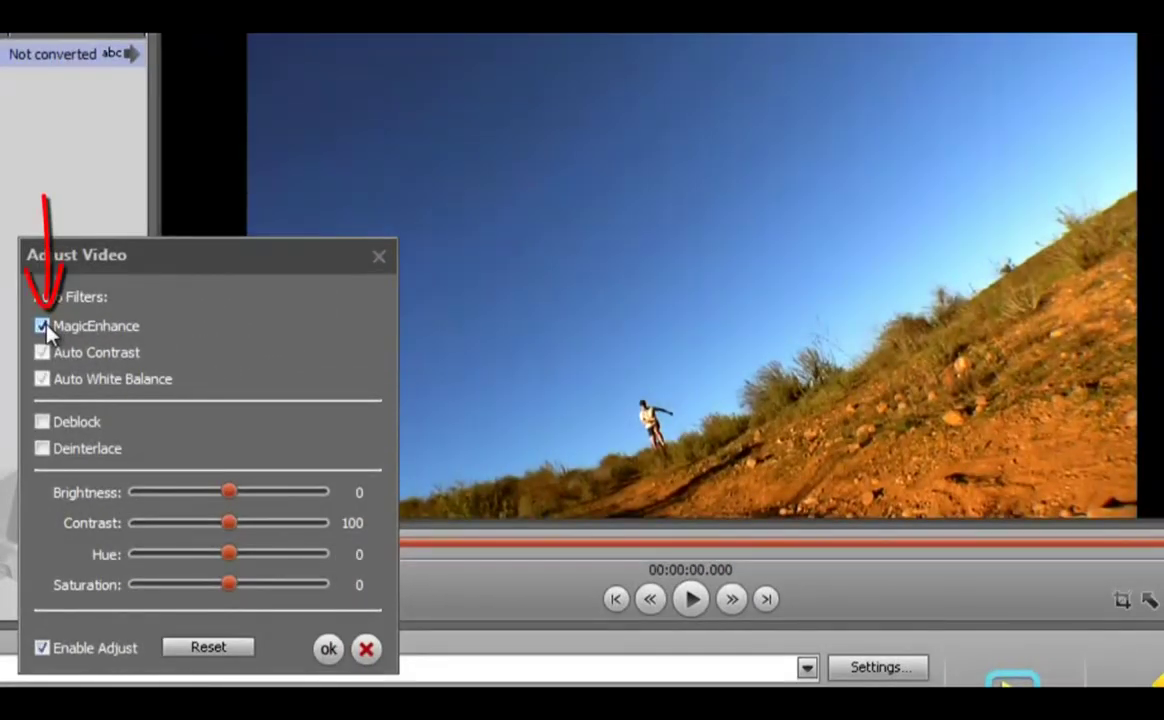
{"action": "left_click", "coordinate": [43, 326]}
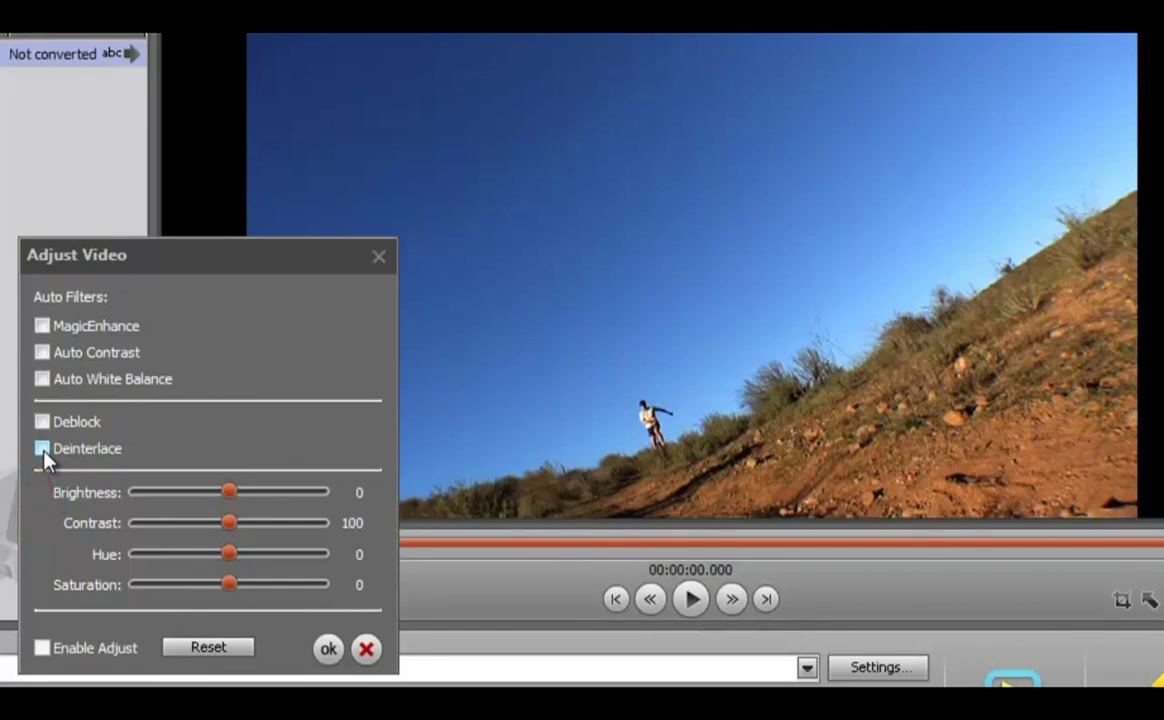
- Set hue -5 and saturation 3, then check Enable Adjust
{"action": "mouse_move", "coordinate": [229, 492]}
{"action": "left_mouse_down"}
{"action": "mouse_move", "coordinate": [288, 491]}
{"action": "mouse_move", "coordinate": [228, 490]}
{"action": "mouse_move", "coordinate": [236, 525]}
{"action": "mouse_move", "coordinate": [281, 525]}
{"action": "mouse_move", "coordinate": [145, 519]}
{"action": "mouse_move", "coordinate": [231, 519]}
{"action": "mouse_move", "coordinate": [225, 555]}
{"action": "mouse_move", "coordinate": [156, 556]}
{"action": "mouse_move", "coordinate": [263, 560]}
{"action": "mouse_move", "coordinate": [139, 592]}
{"action": "mouse_move", "coordinate": [234, 586]}
{"action": "left_mouse_up"}
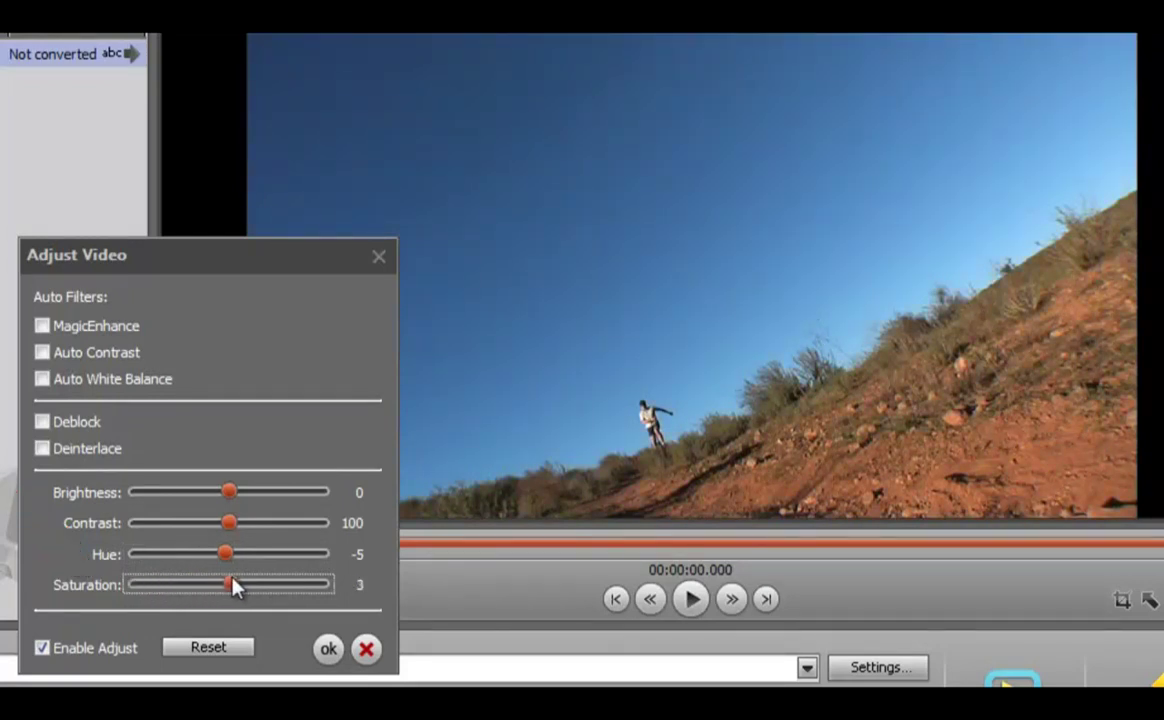
{"action": "left_click", "coordinate": [42, 649]}
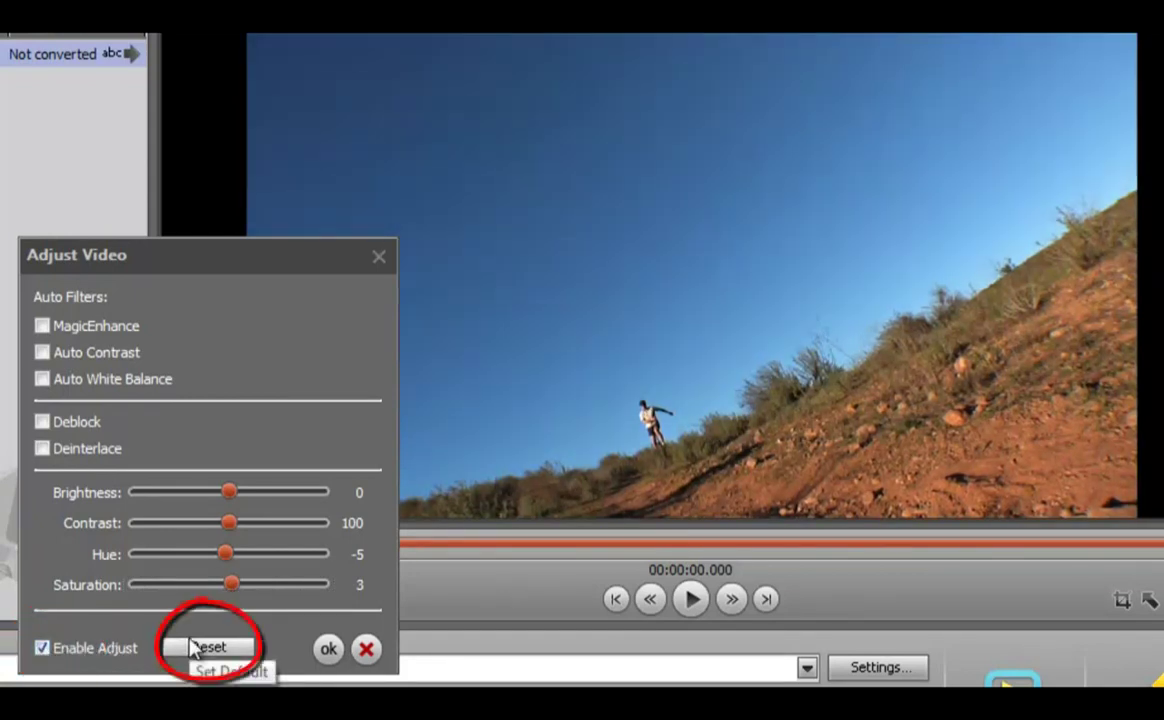